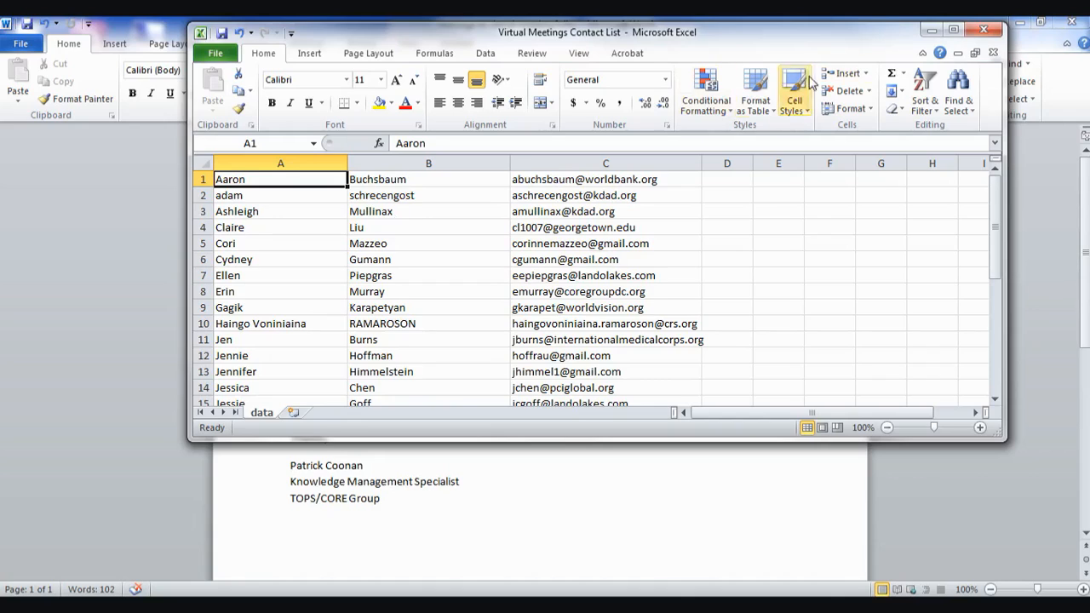
# - Capitalize the first letter of the first name in cell A2 of the contact list
pyautogui.doubleClick(220, 195)
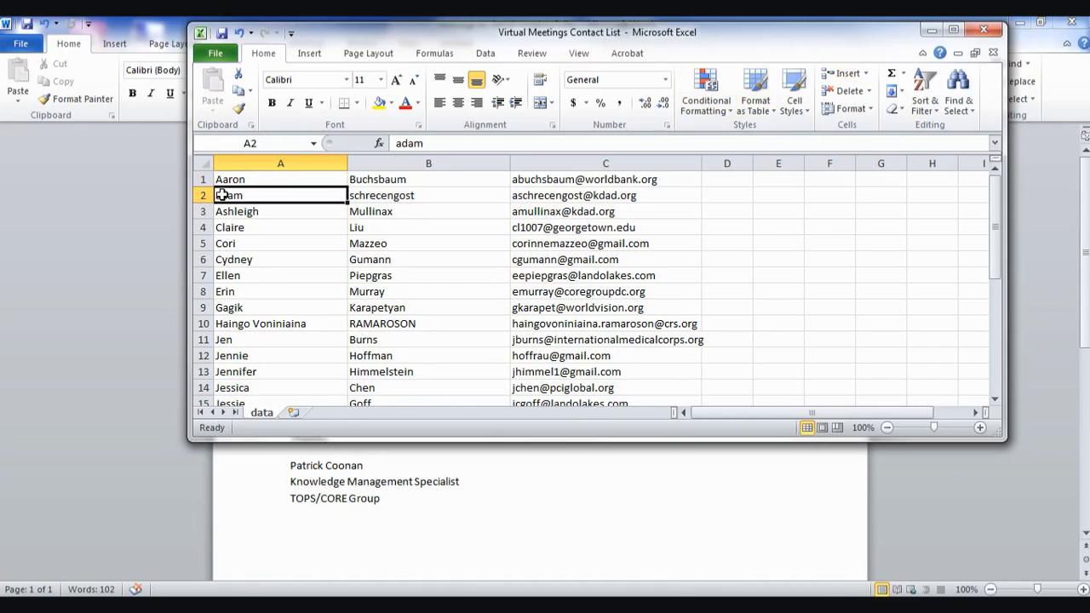
pyautogui.press('BackSpace')
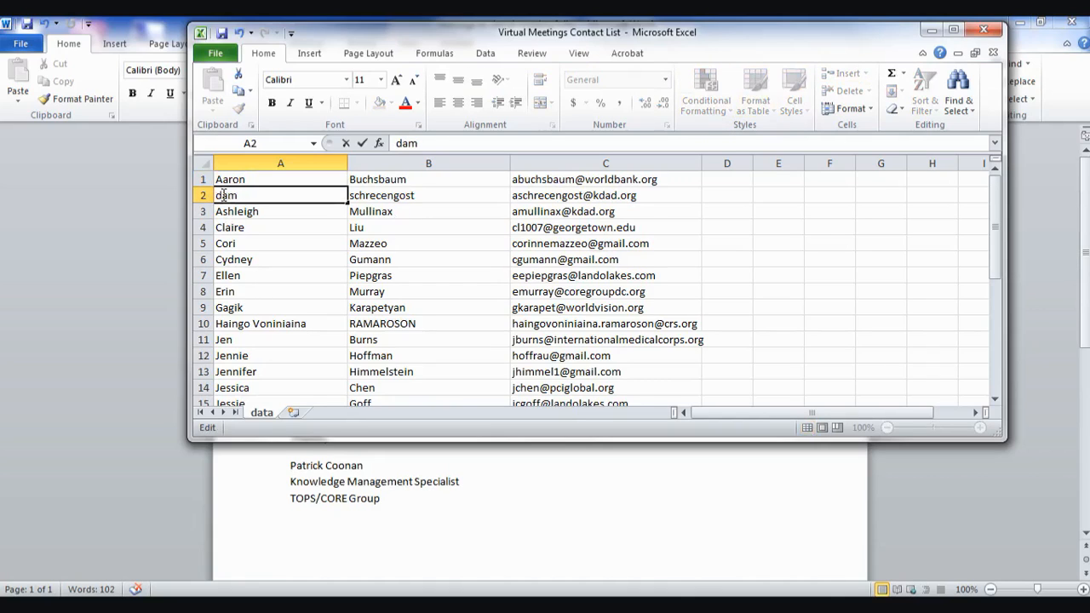
pyautogui.write('A')
pyautogui.click(422, 254)
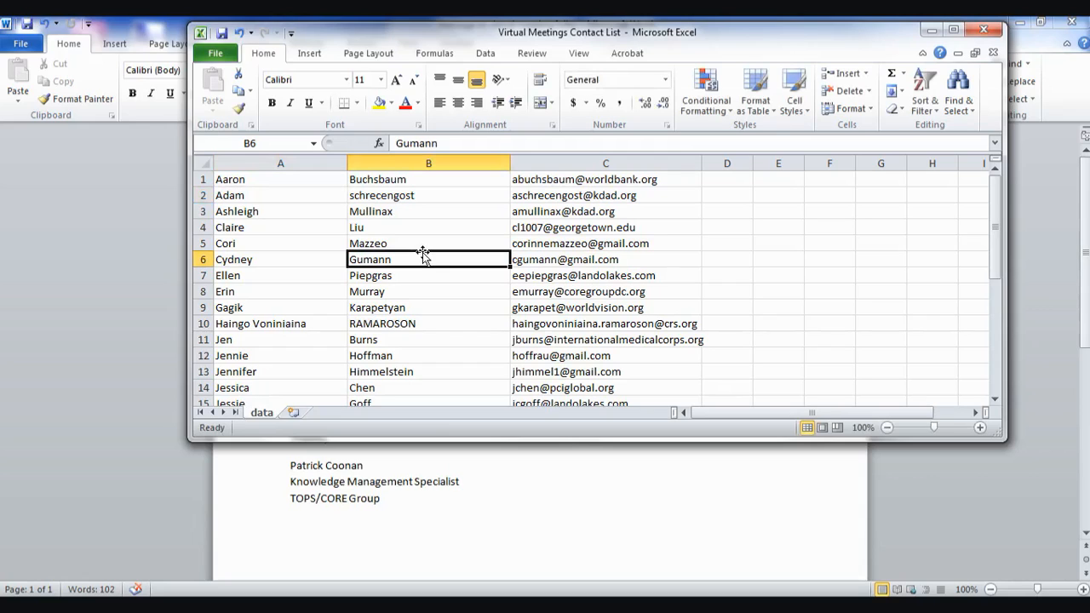
# - Remove the second given name from cell A10, keeping only the first one
pyautogui.doubleClick(281, 324)
pyautogui.doubleClick(281, 323)
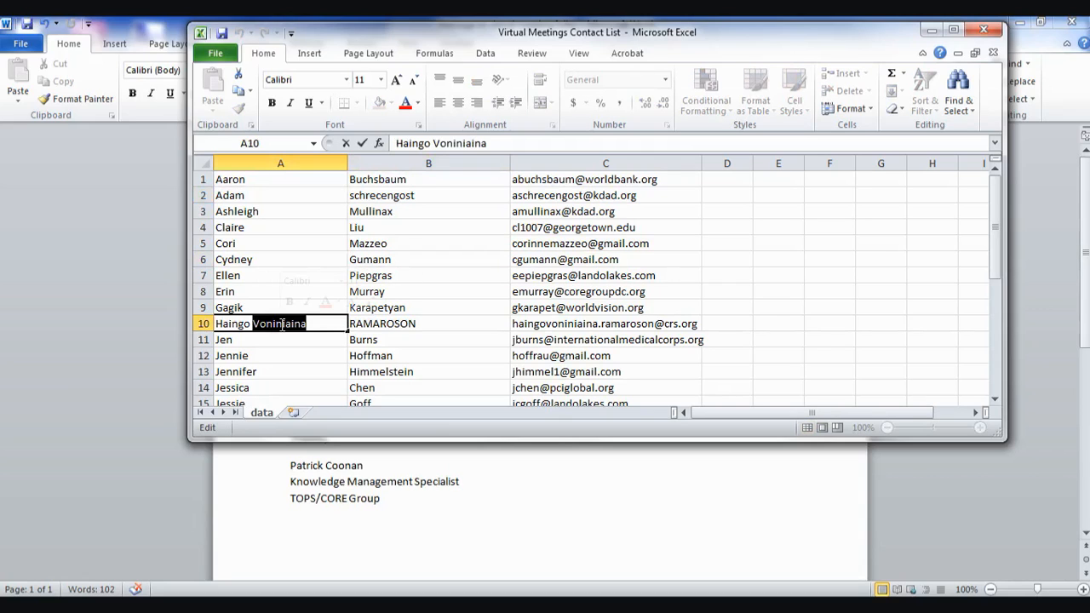
pyautogui.press('BackSpace')
pyautogui.press('BackSpace')
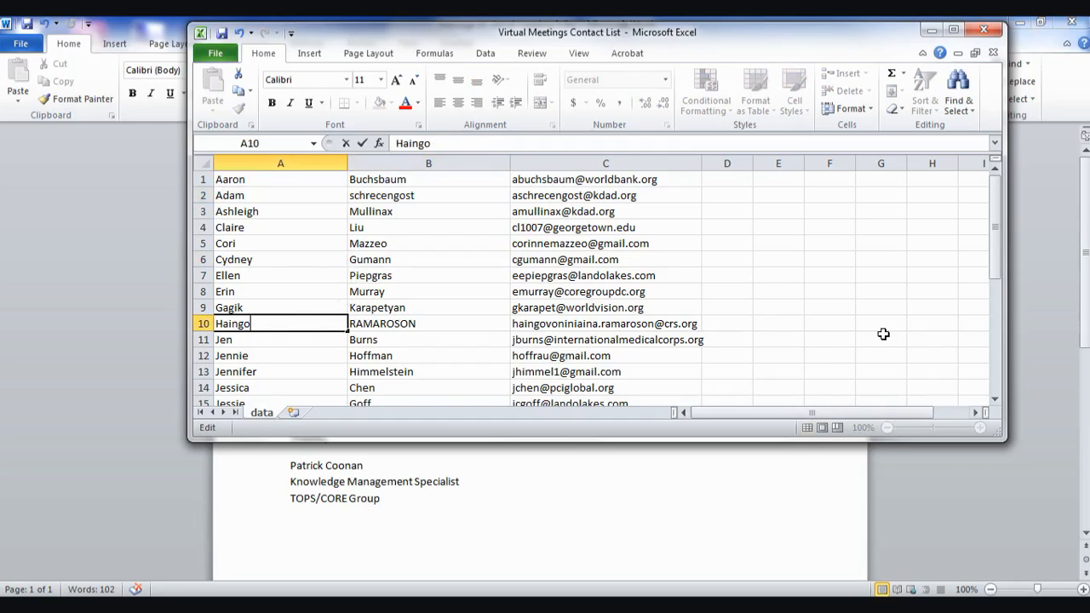
# - Remove the second given name from cell A24, keeping only the first one
pyautogui.moveTo(995, 260); pyautogui.dragTo(997, 377)
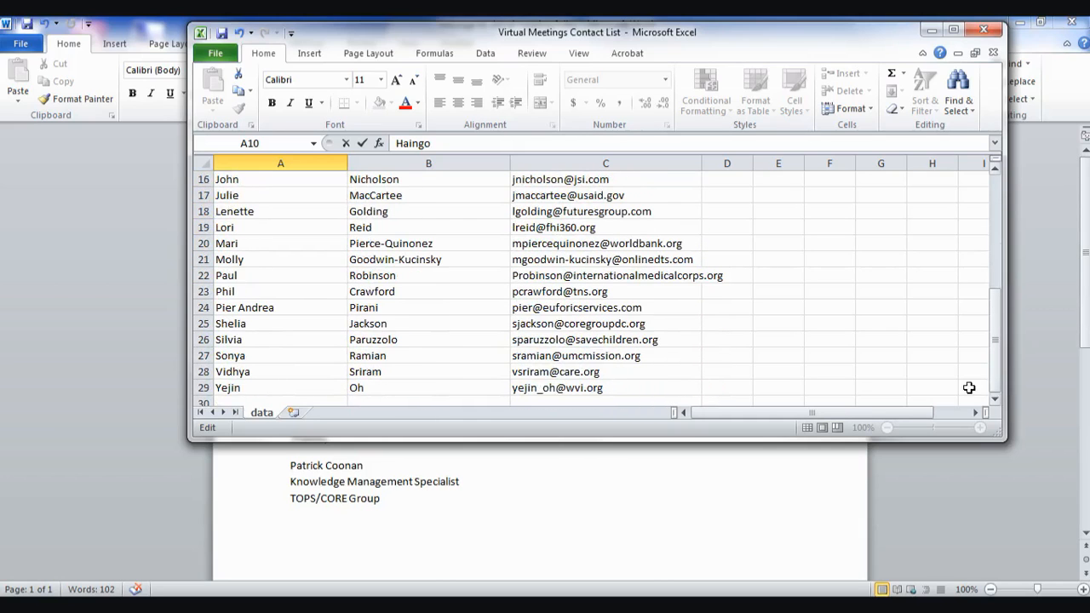
pyautogui.doubleClick(252, 307)
pyautogui.doubleClick(251, 308)
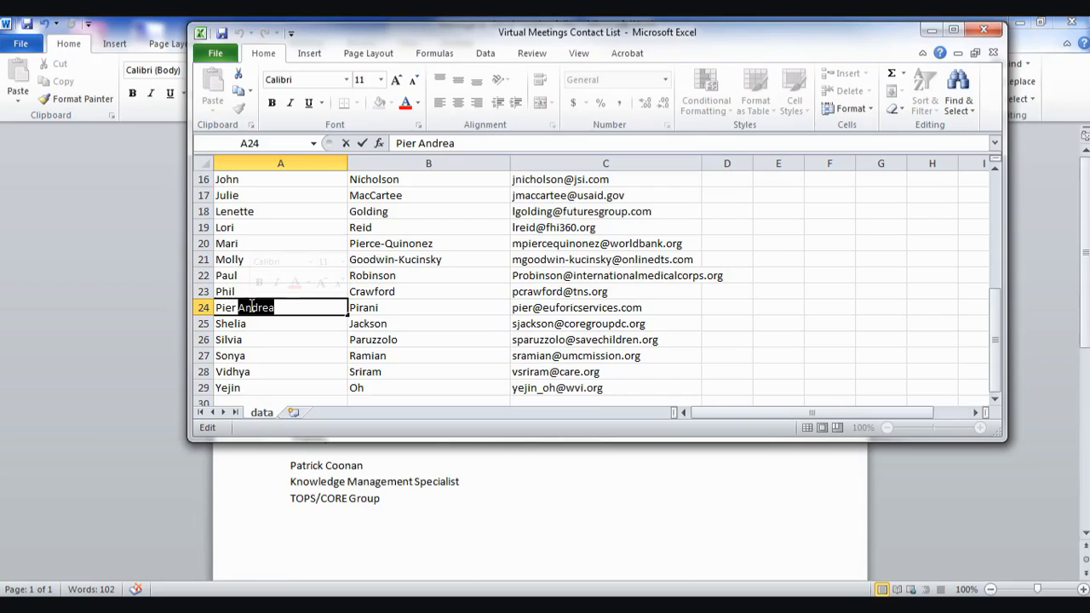
pyautogui.press('BackSpace')
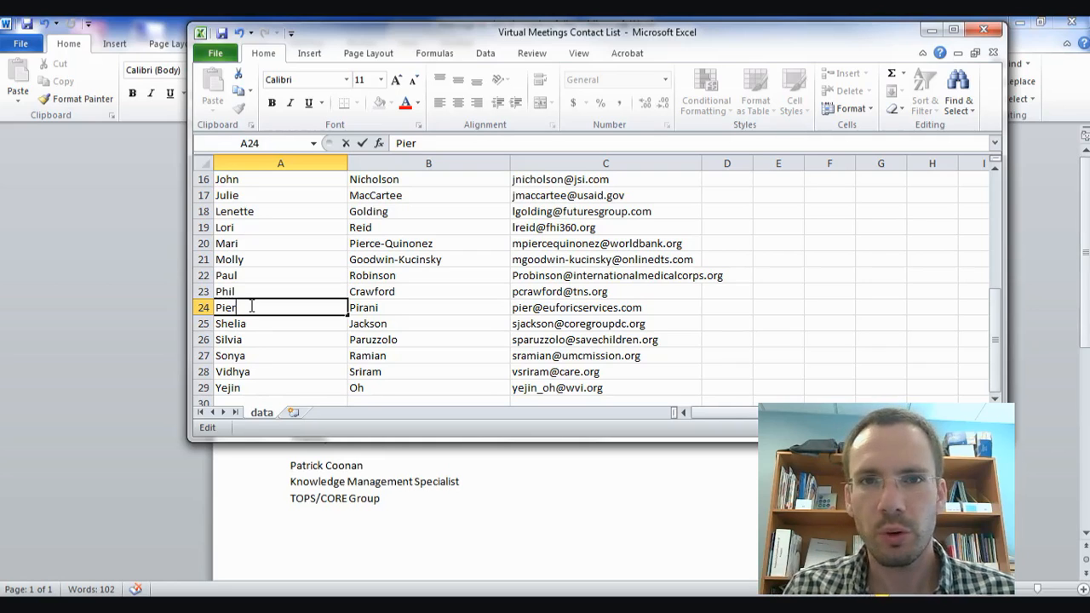
pyautogui.click(285, 342)
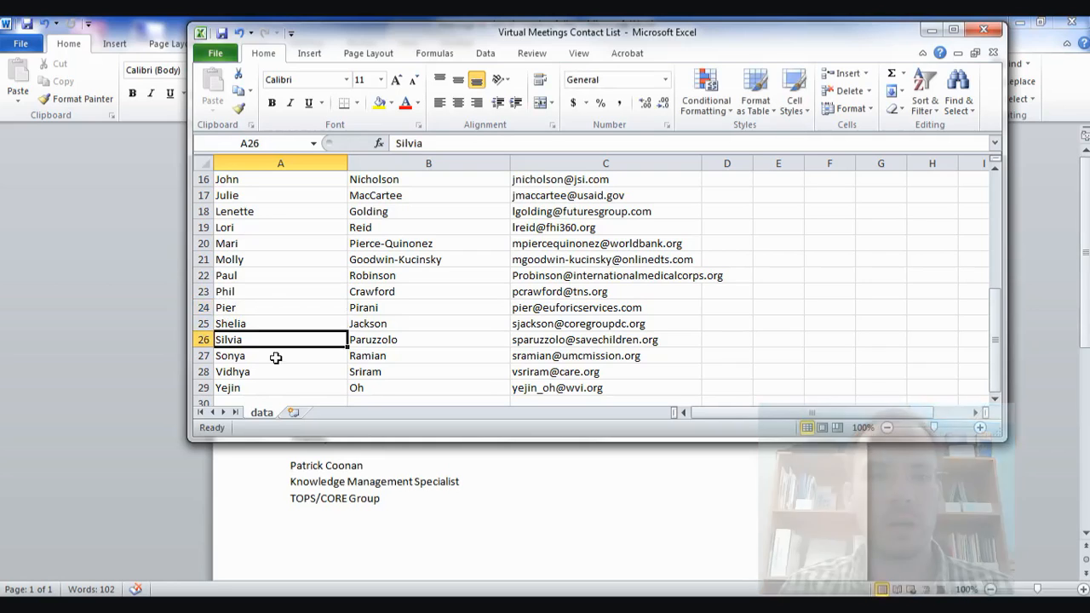
# - Switch to the Word message, place the cursor after "Hi" in the greeting and start an E-mail Messages mail merge
pyautogui.click(421, 483)
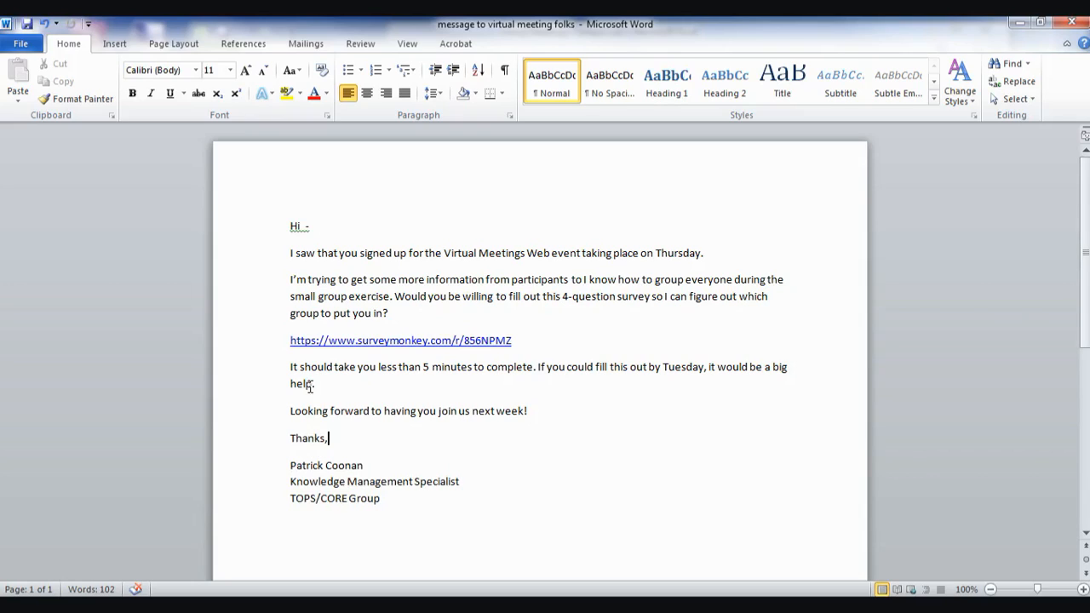
pyautogui.click(304, 227)
pyautogui.click(306, 43)
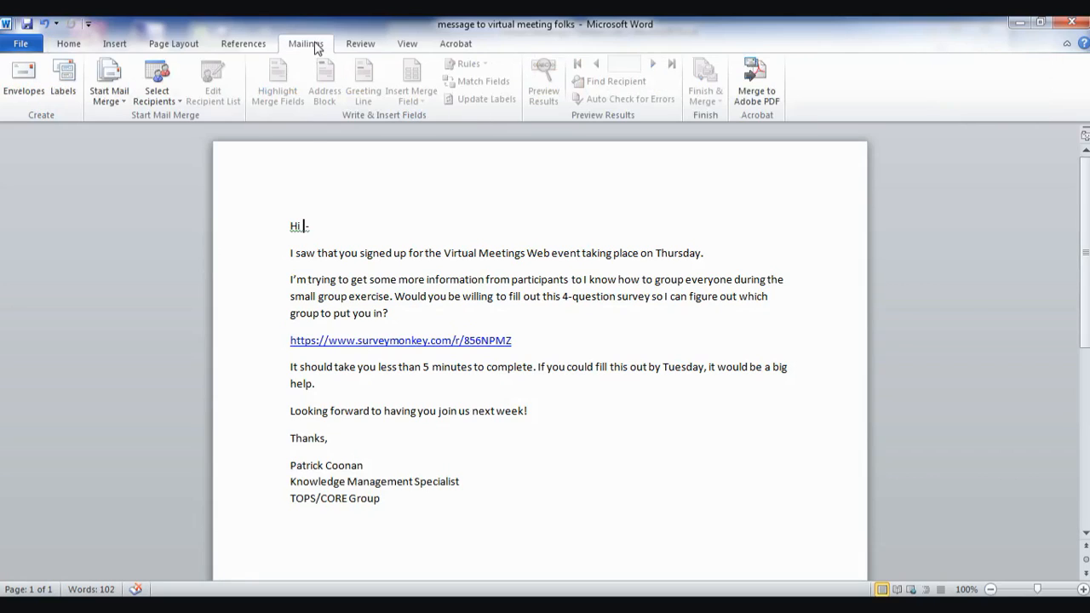
pyautogui.click(121, 83)
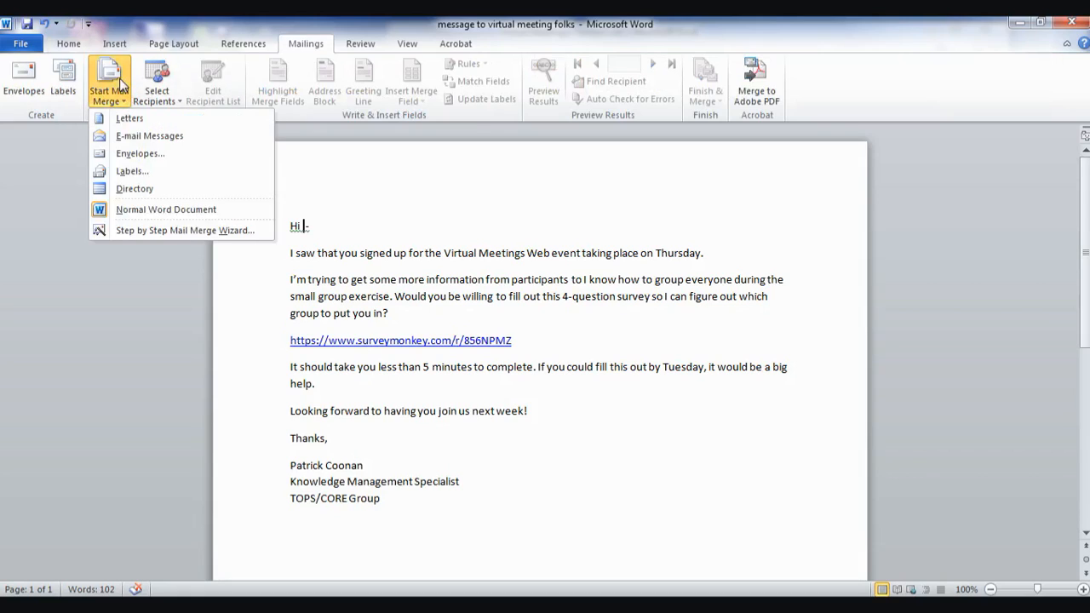
pyautogui.click(145, 137)
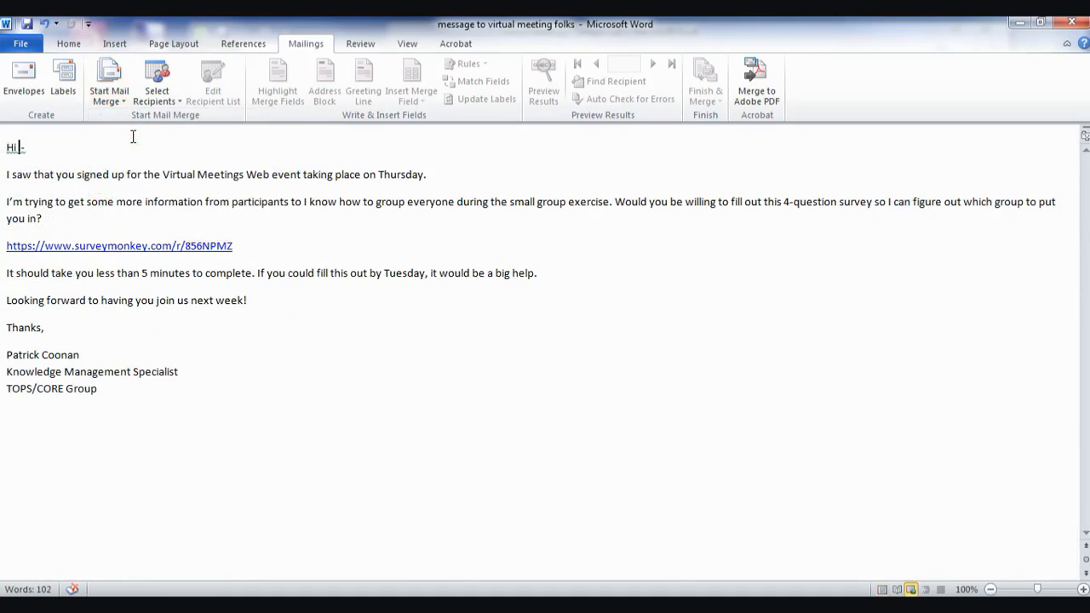
# - Use the existing Virtual Meetings Contact List from Downloads as recipients, with its data$ table and first row as column headers
pyautogui.click(168, 100)
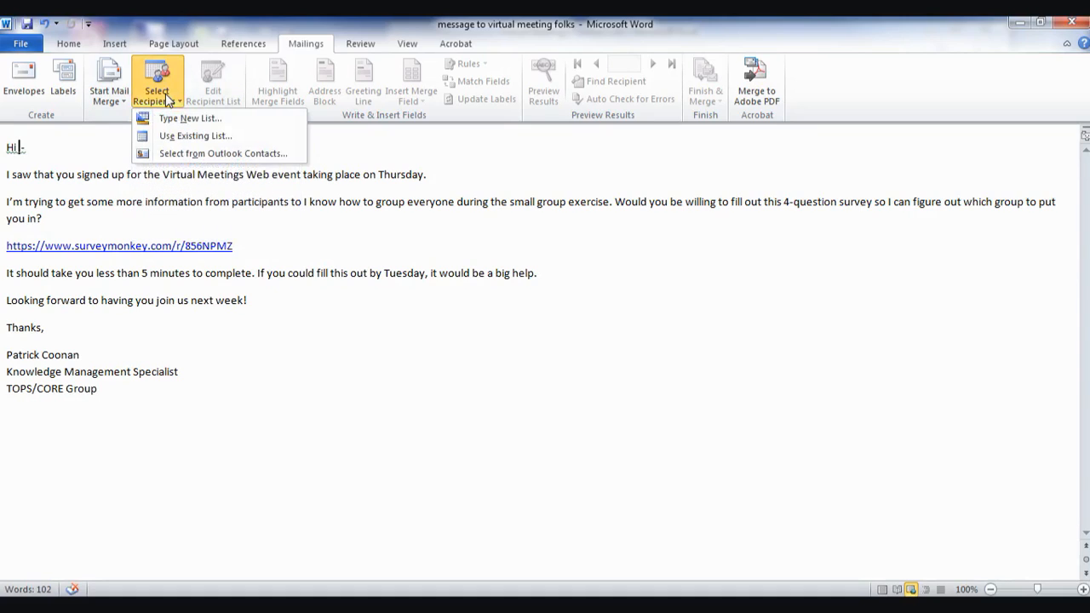
pyautogui.click(186, 136)
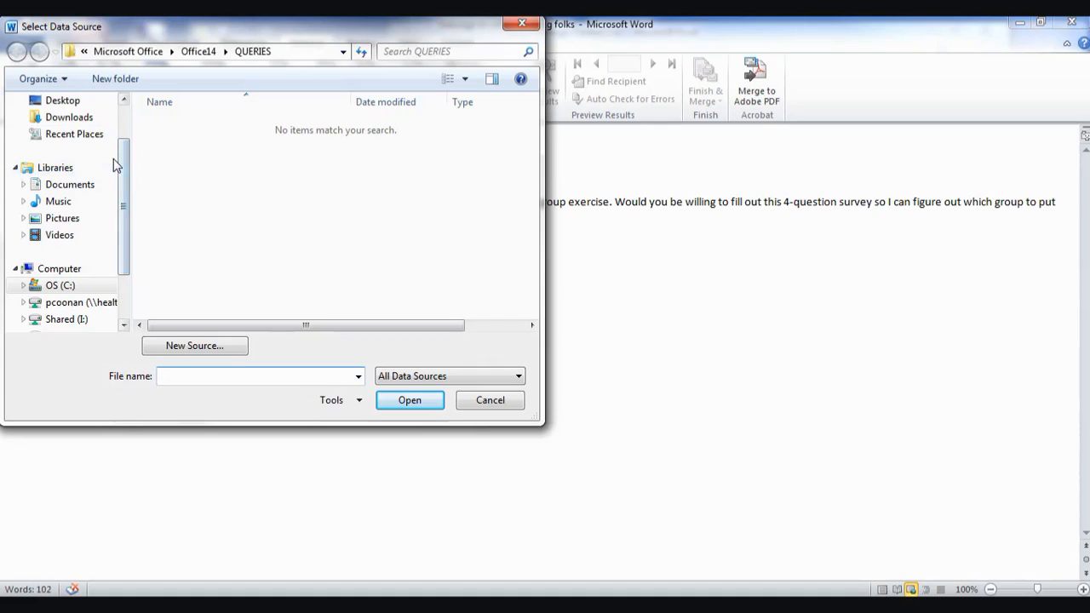
pyautogui.click(75, 117)
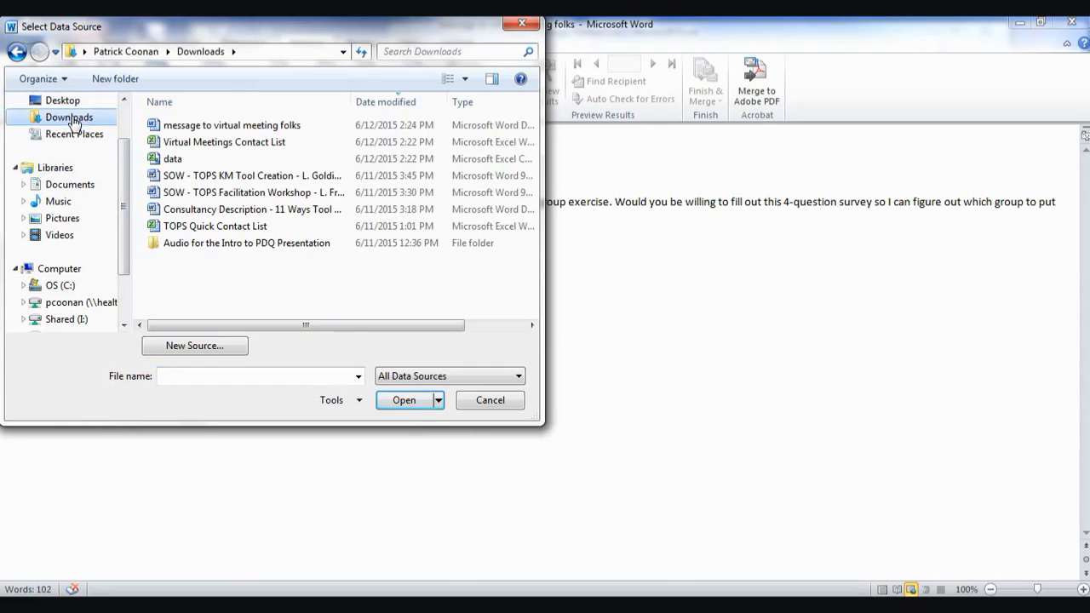
pyautogui.click(377, 607)
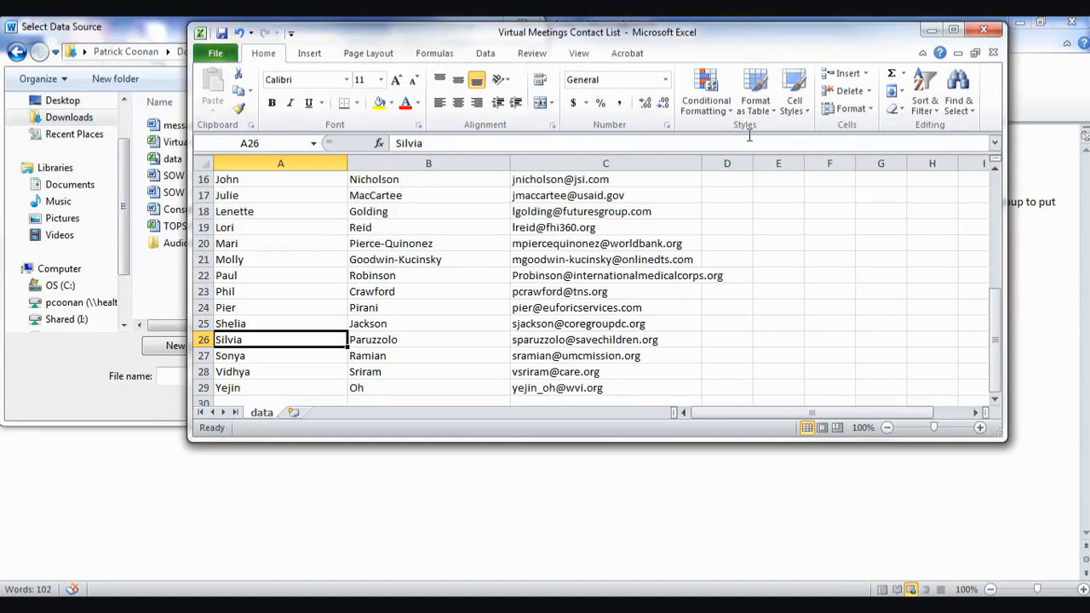
pyautogui.click(932, 31)
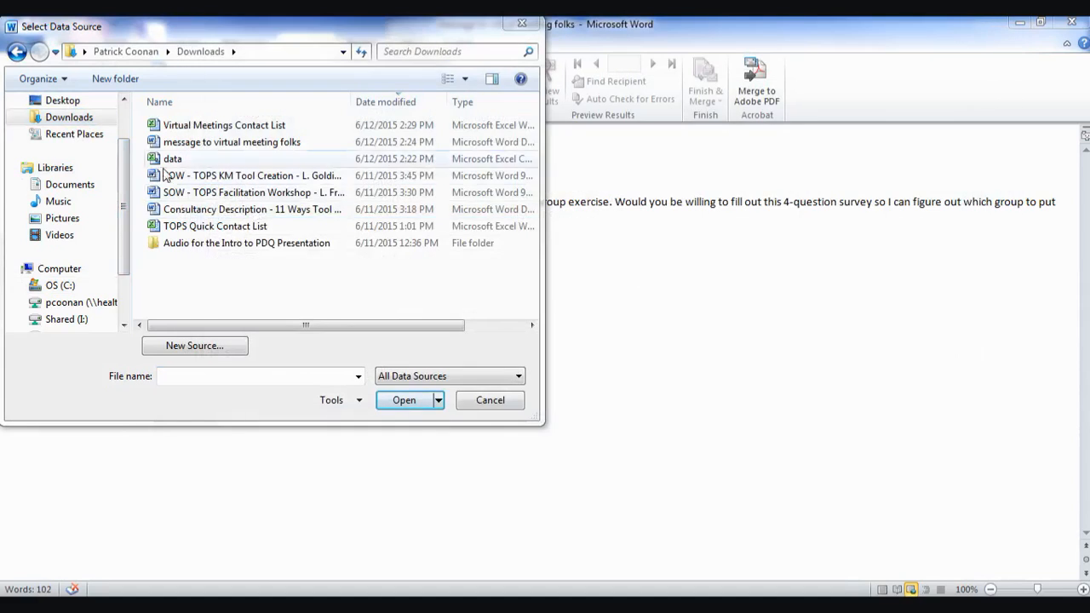
pyautogui.click(183, 124)
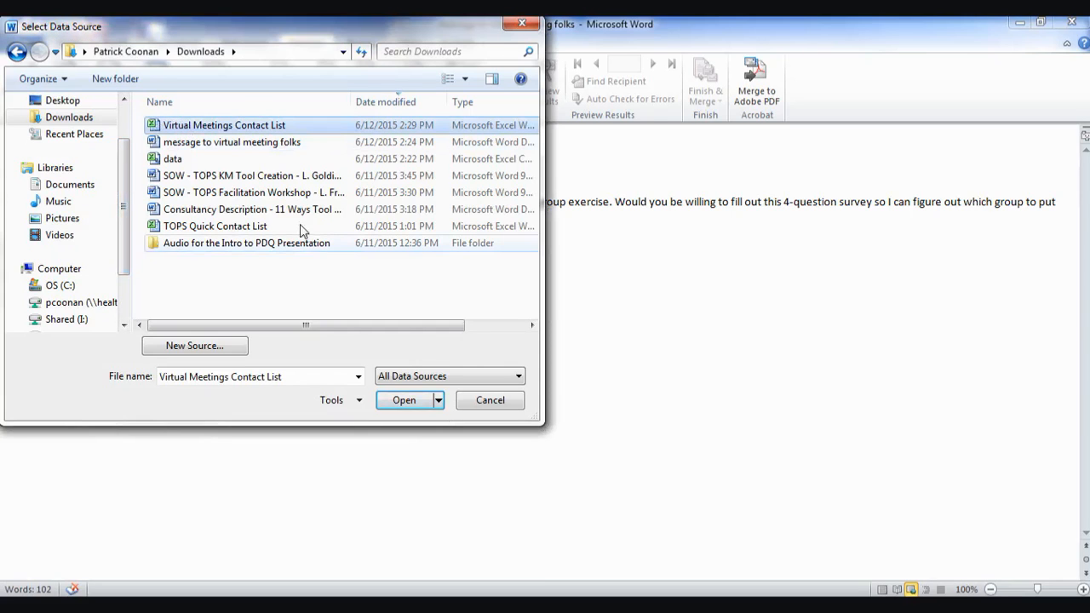
pyautogui.click(397, 401)
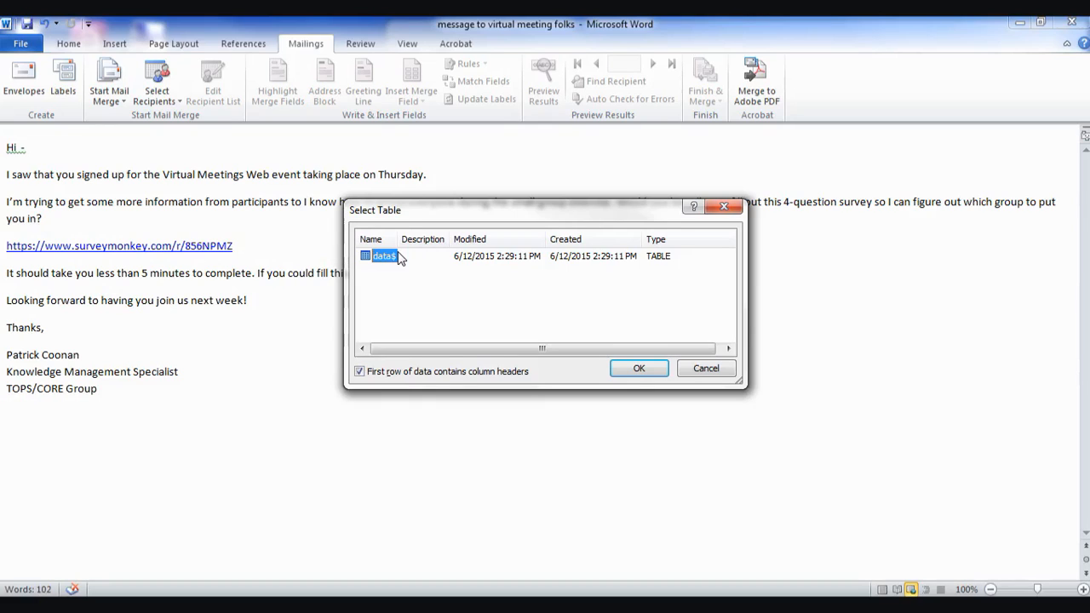
pyautogui.click(637, 371)
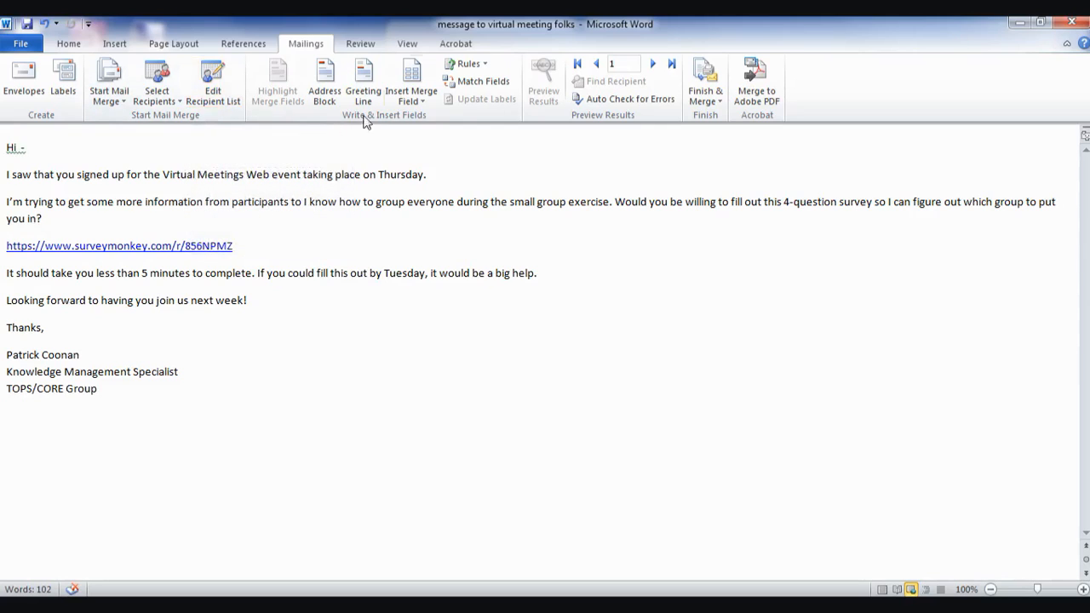
# - Insert the first-name merge field after "Hi" in the greeting and turn on the preview of merged results
pyautogui.click(418, 103)
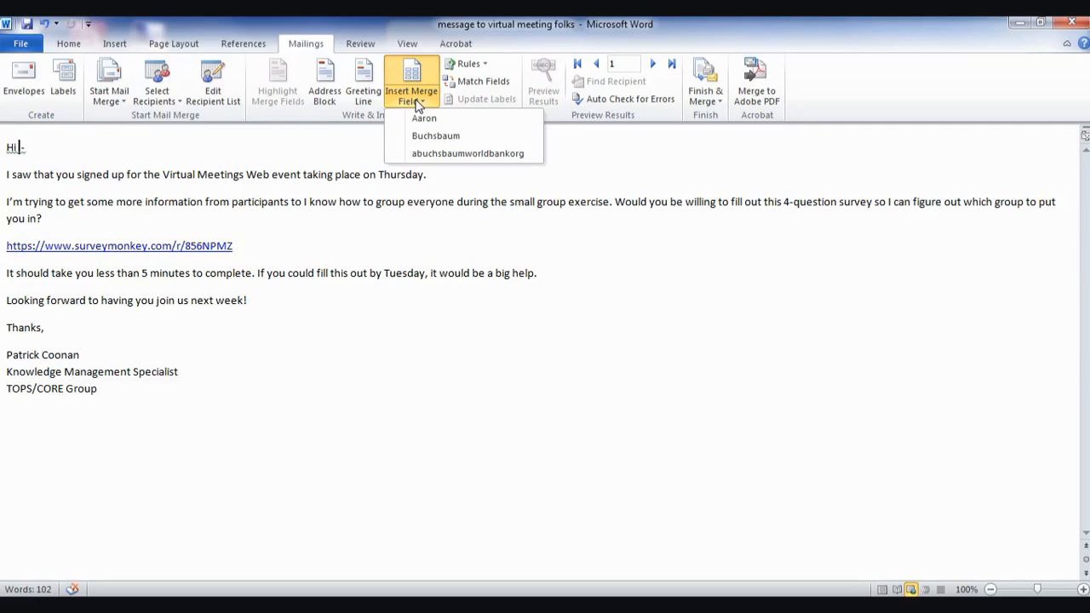
pyautogui.click(424, 119)
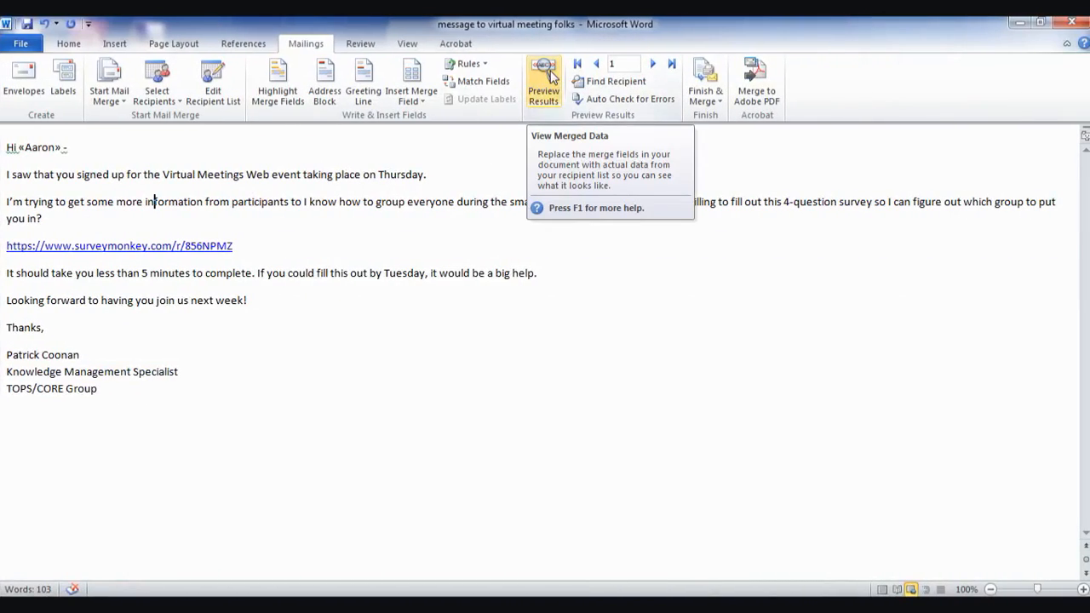
pyautogui.click(551, 75)
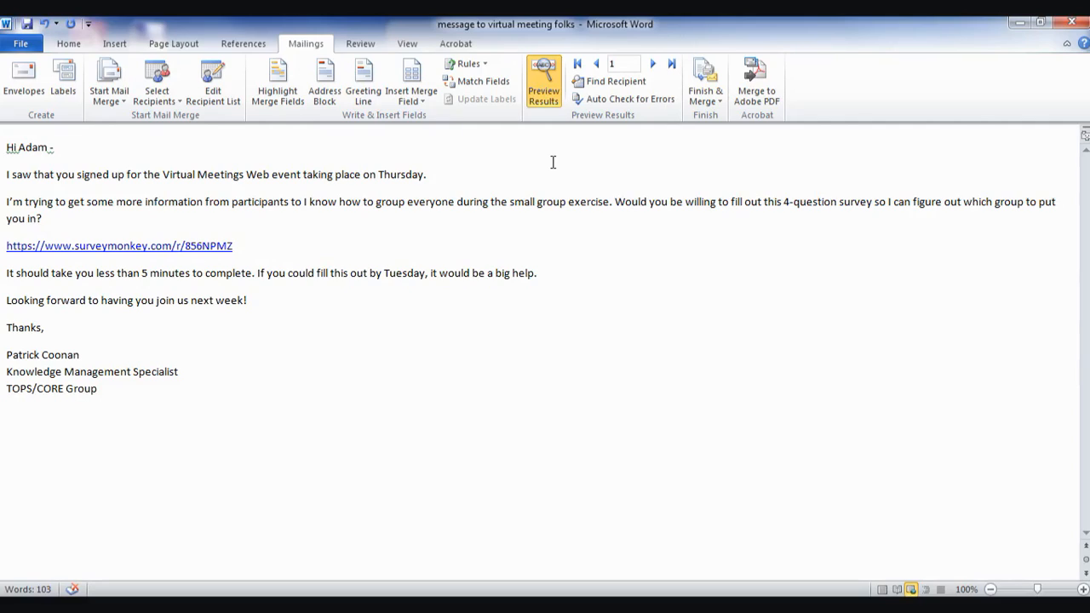
# - Step through the previewed messages up to record 11 to check the first name in each greeting
pyautogui.click(654, 65)
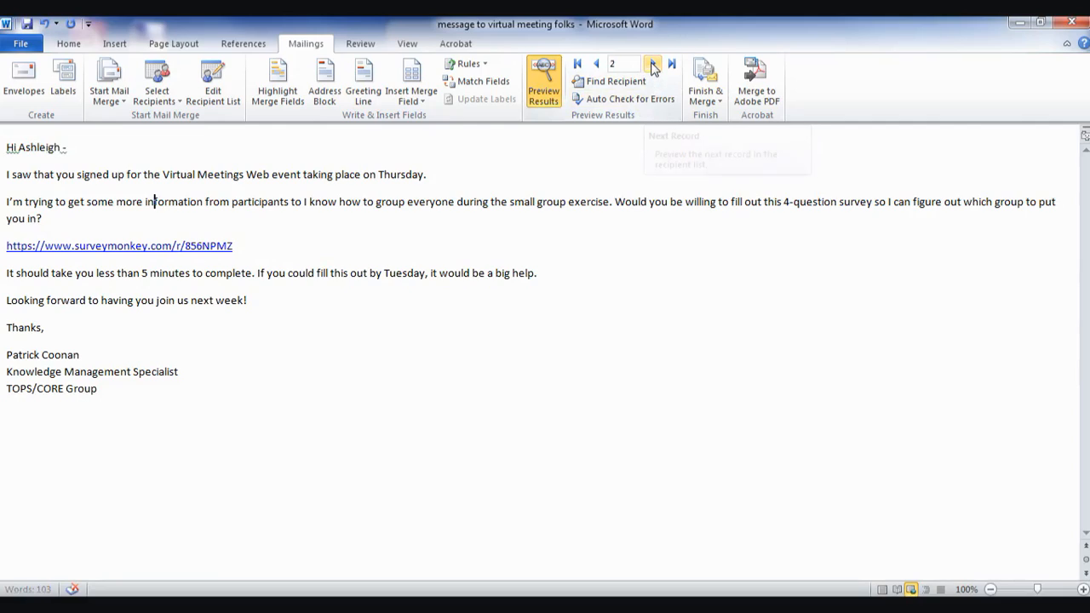
pyautogui.click(653, 65)
pyautogui.click(654, 65)
pyautogui.click(653, 65)
pyautogui.click(654, 64)
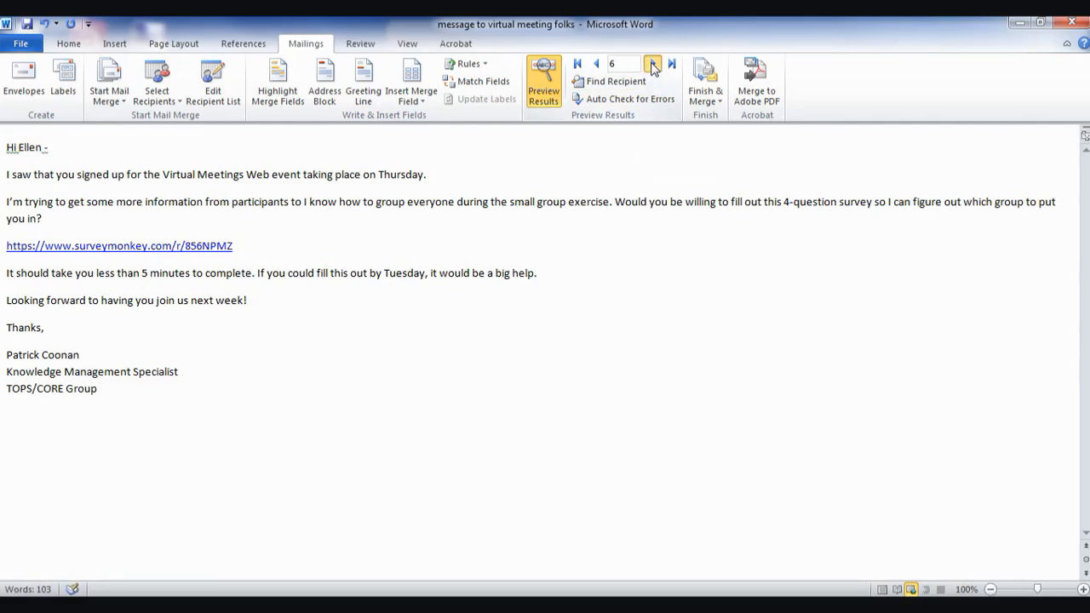
pyautogui.click(654, 65)
pyautogui.click(653, 65)
pyautogui.click(653, 65)
pyautogui.click(653, 64)
pyautogui.click(653, 65)
# - Finish the merge as e-mail messages and choose the e-mail address column as the To field
pyautogui.click(706, 78)
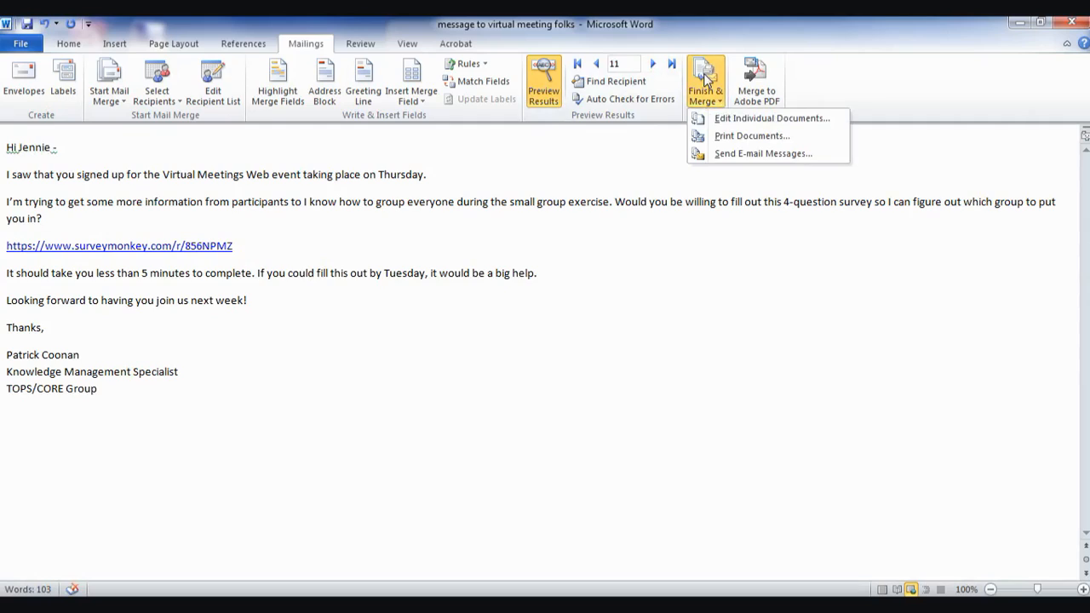
pyautogui.click(734, 153)
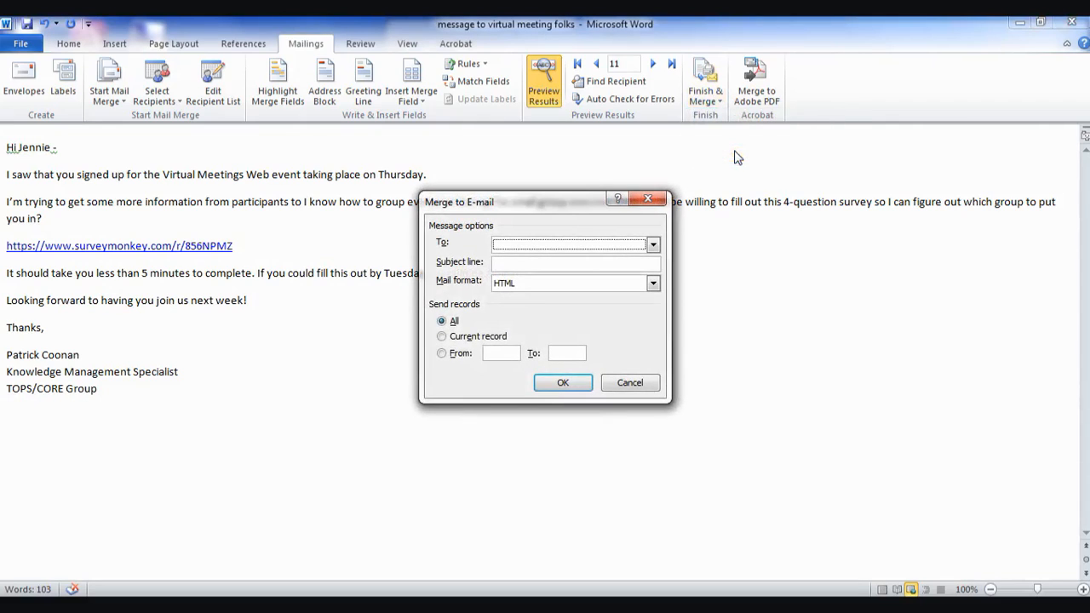
pyautogui.click(654, 245)
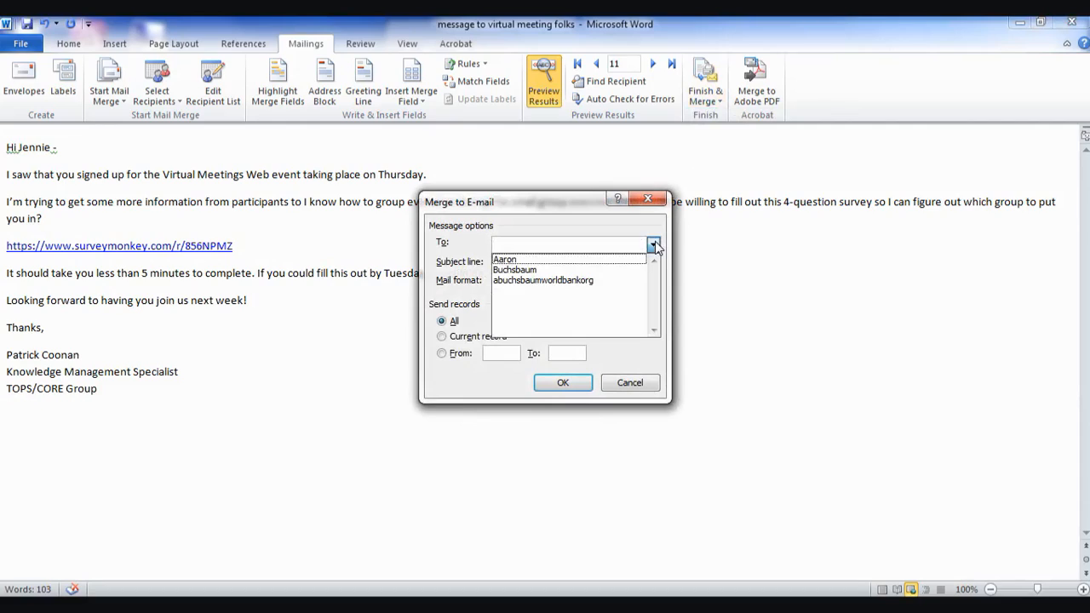
pyautogui.click(622, 281)
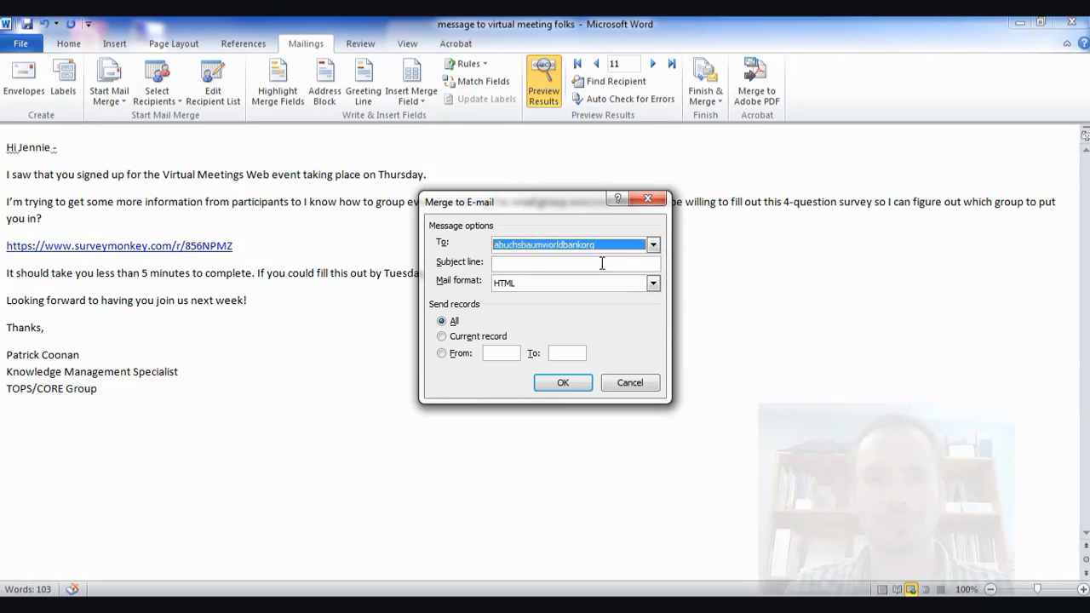
# - Set the subject line to "Virtual Meetings Webinar - Questions to Answer Before the Event" and send all records in HTML format
pyautogui.click(602, 263)
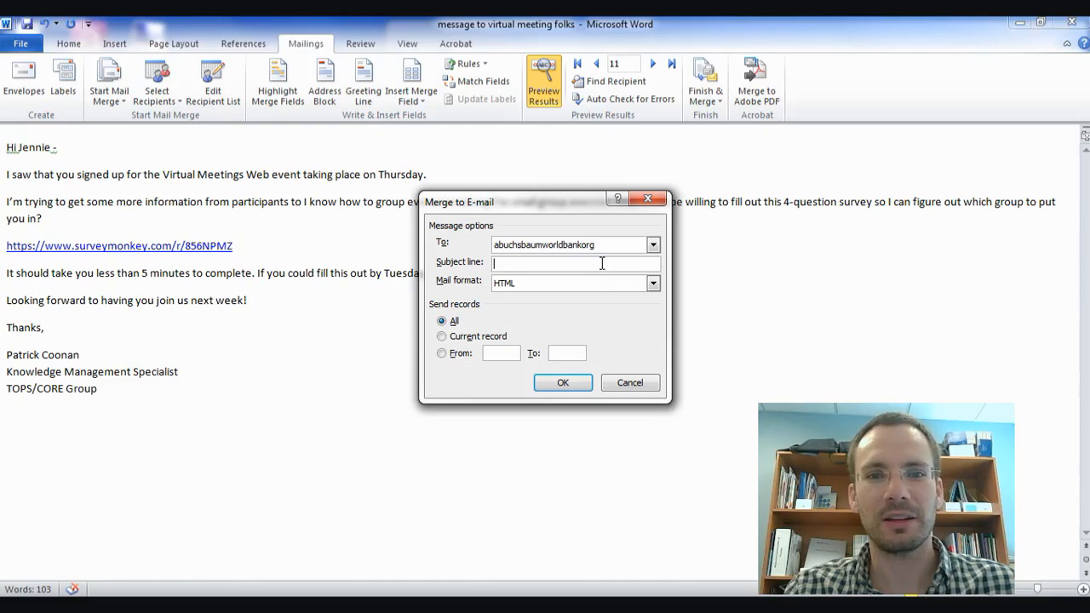
pyautogui.write('Virtual Meetings Webinar ')
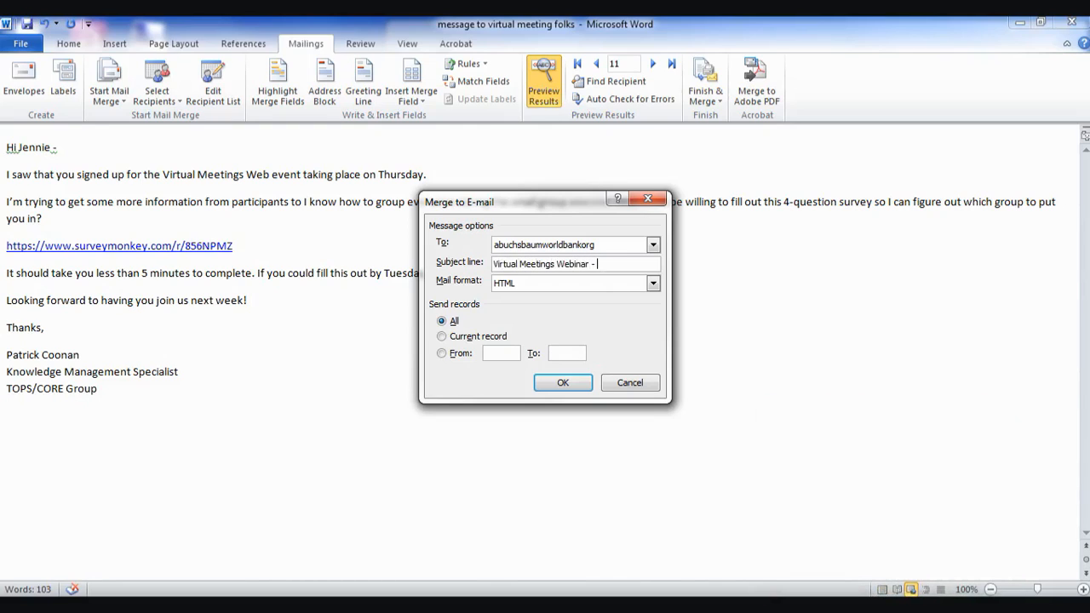
pyautogui.write('- Question s to Answer Befo')
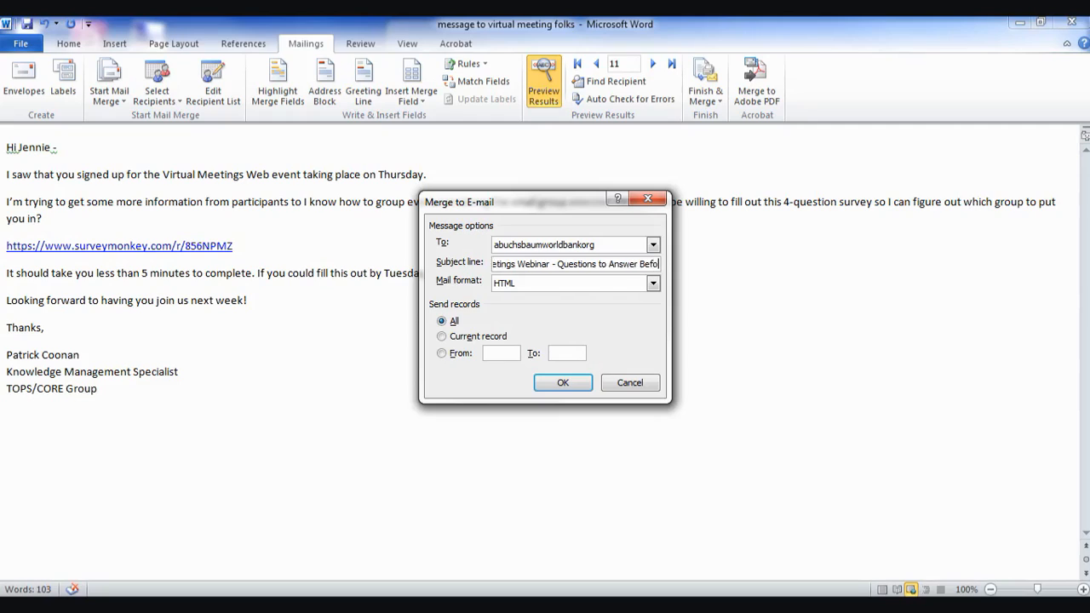
pyautogui.write('re the Meeting')
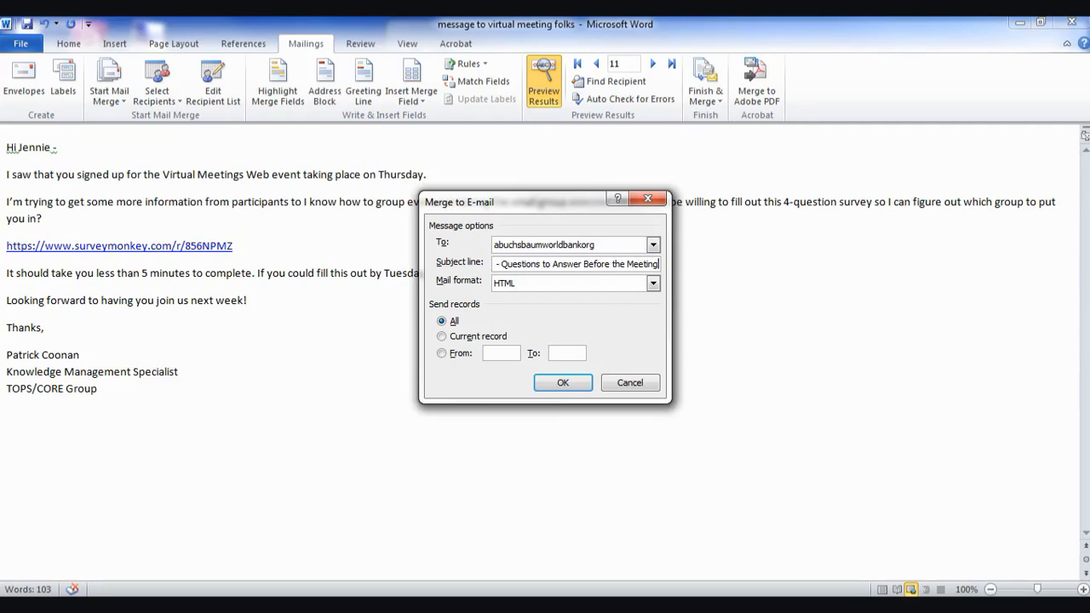
pyautogui.press('BackSpace')
pyautogui.press('BackSpace')
pyautogui.press('BackSpace')
pyautogui.press('BackSpace')
pyautogui.press('BackSpace')
pyautogui.press('BackSpace')
pyautogui.write('Event')
pyautogui.click(553, 384)
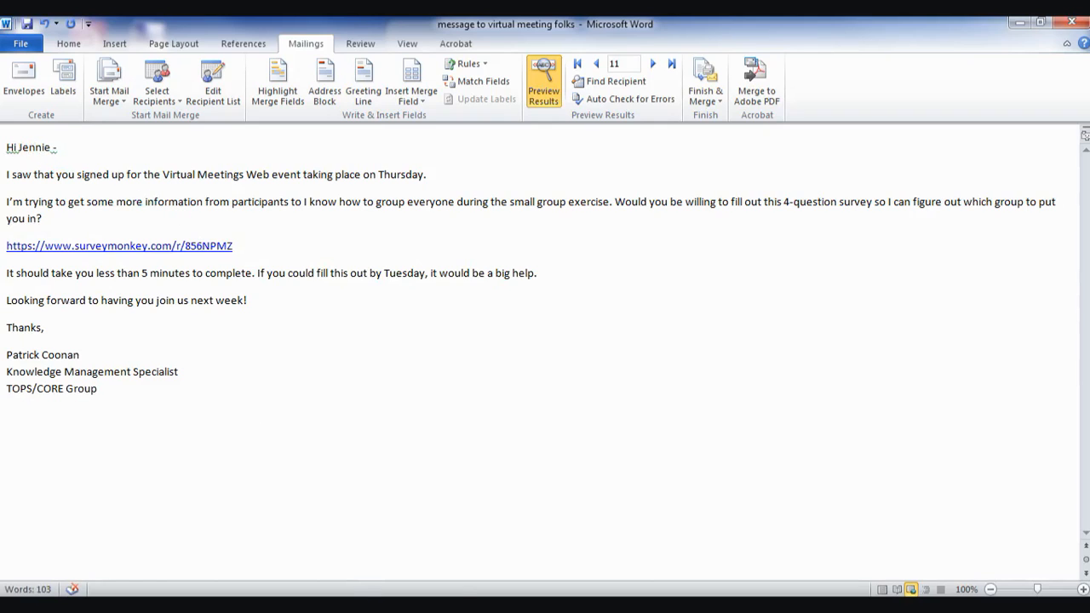
# - Switch to Outlook and check the Sent Items folder for the merged messages
pyautogui.moveTo(368, 604)
pyautogui.click(367, 545)
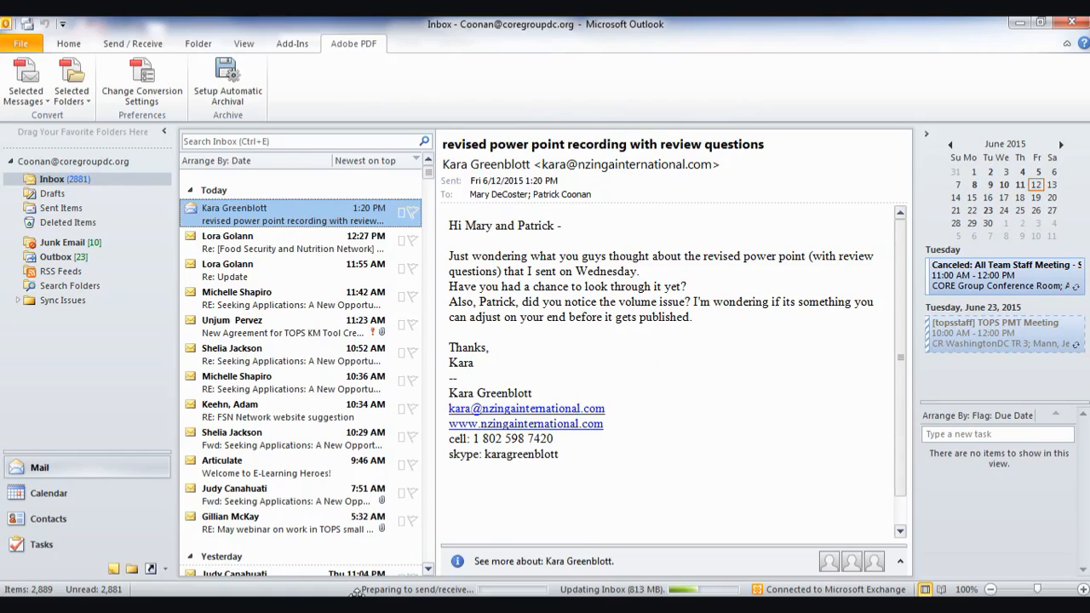
pyautogui.click(66, 210)
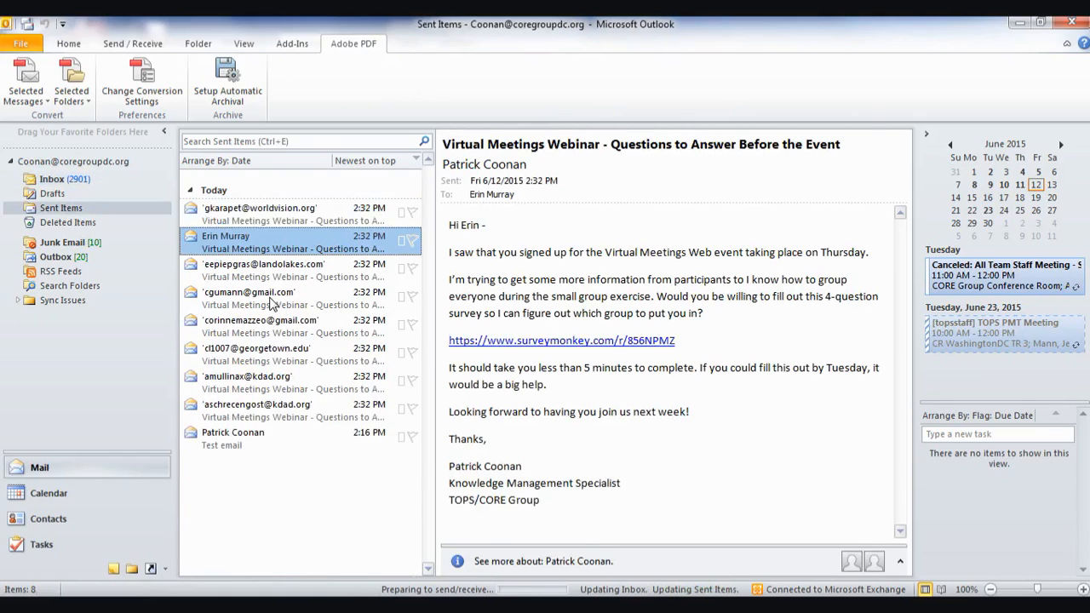